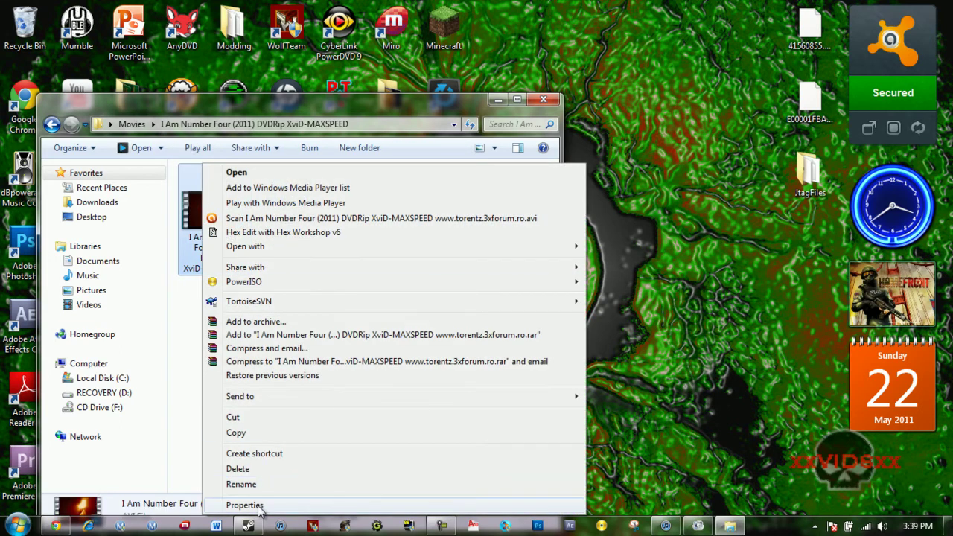
Check the file type of the I Am Number Four (2011) video in its properties, leaving the properties unchanged
click(246, 505)
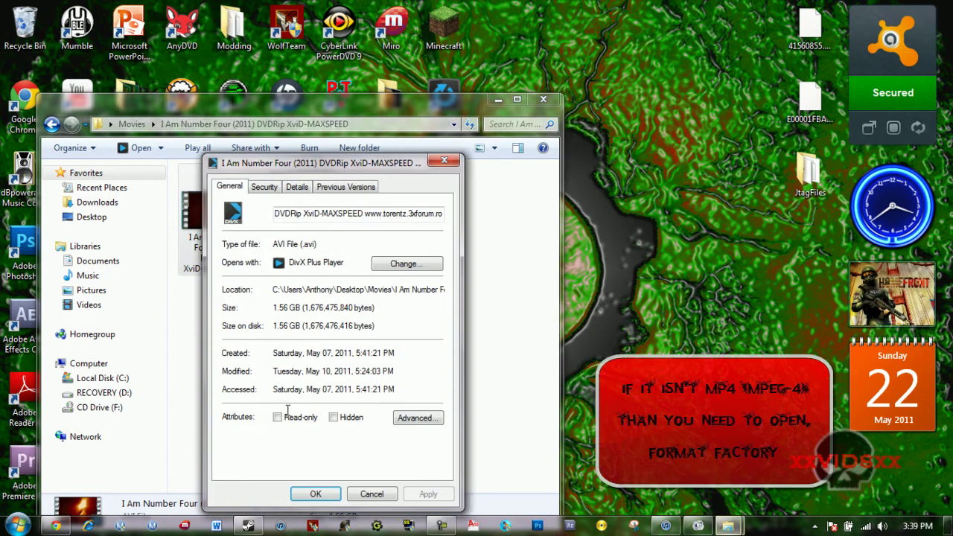
drag(272, 243, 322, 244)
click(325, 244)
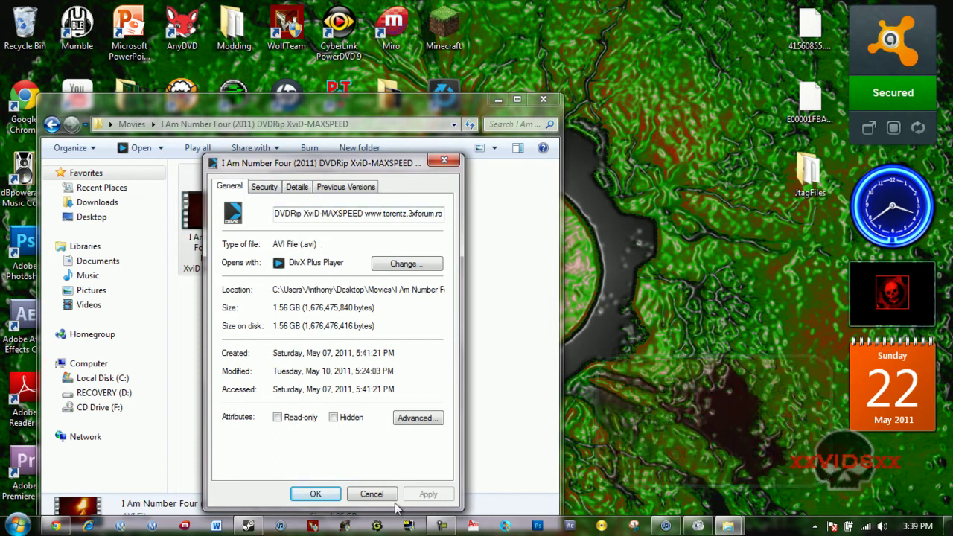
click(310, 495)
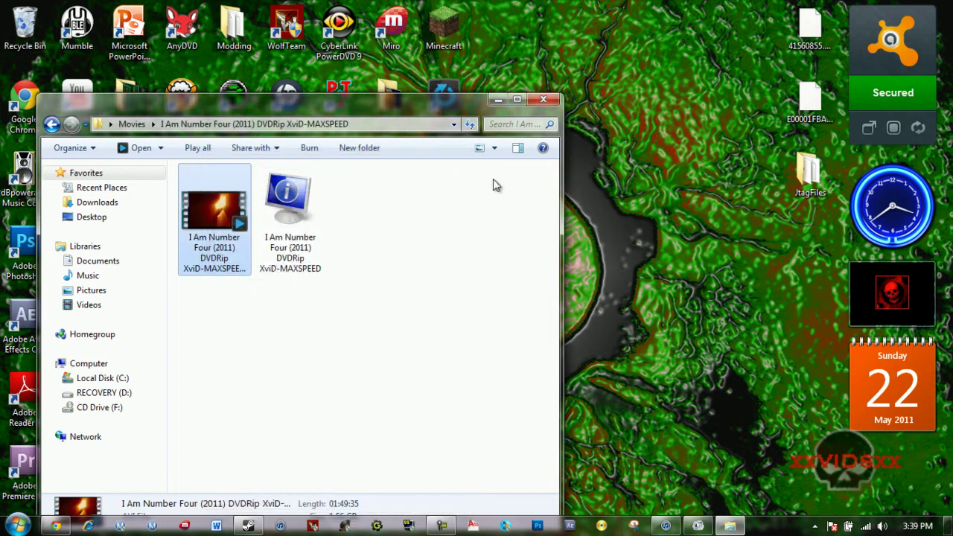
Minimize the movie folder window, switch to FormatFactory and move its window to the middle of the desktop
click(497, 101)
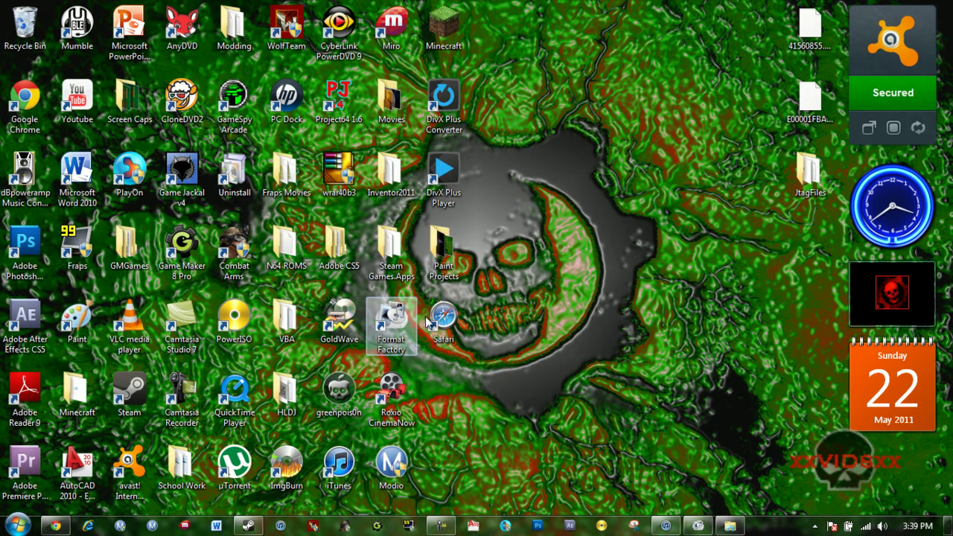
click(698, 526)
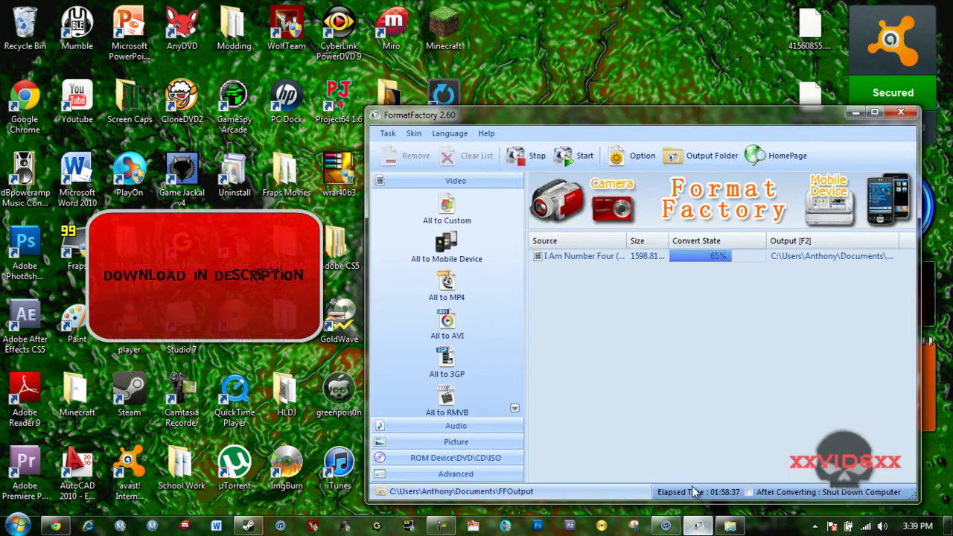
drag(462, 121, 305, 75)
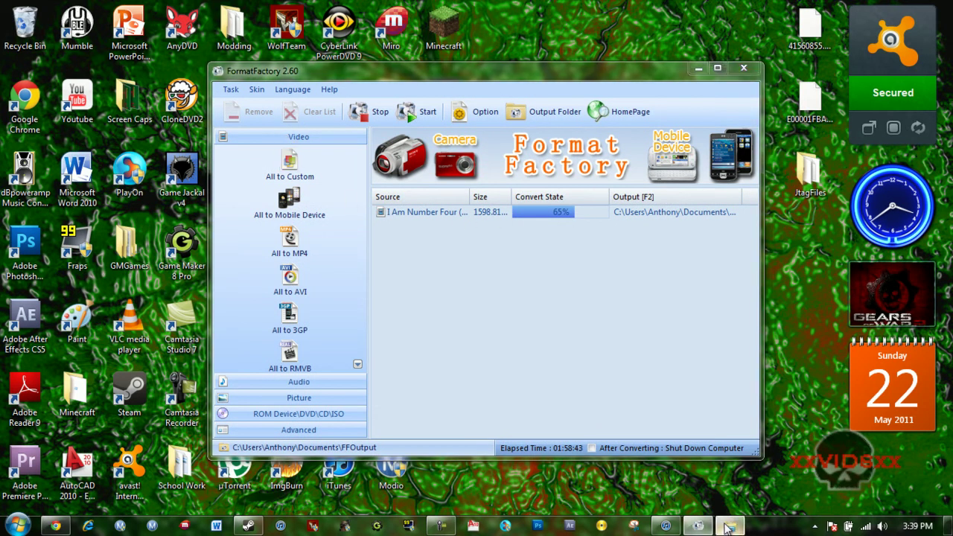
Try to transfer the Megamind (2010) video from the Movies folder straight into the FormatFactory conversion list
click(730, 525)
drag(232, 101, 748, 161)
drag(726, 253, 493, 247)
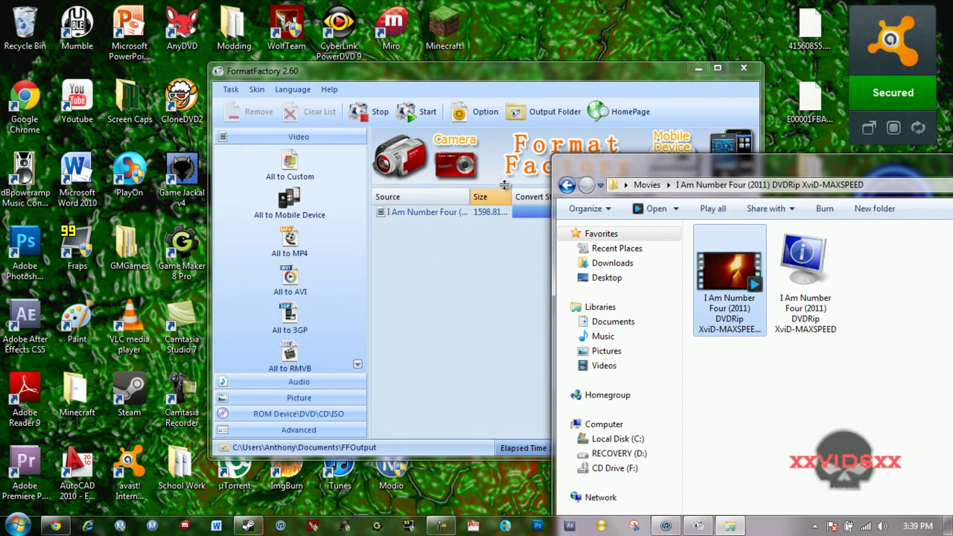
drag(616, 170, 657, 216)
key(BackSpace)
drag(806, 285, 439, 275)
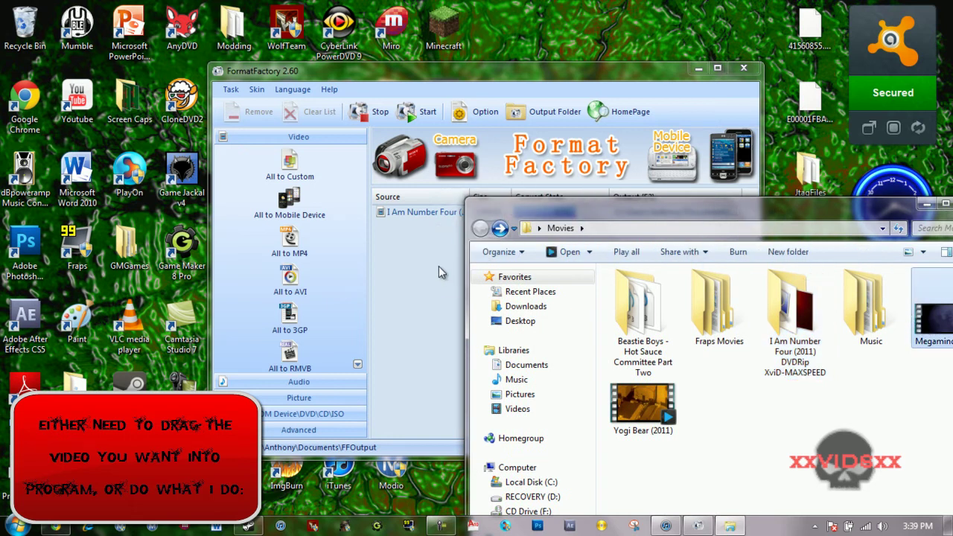
drag(618, 206, 461, 286)
click(769, 287)
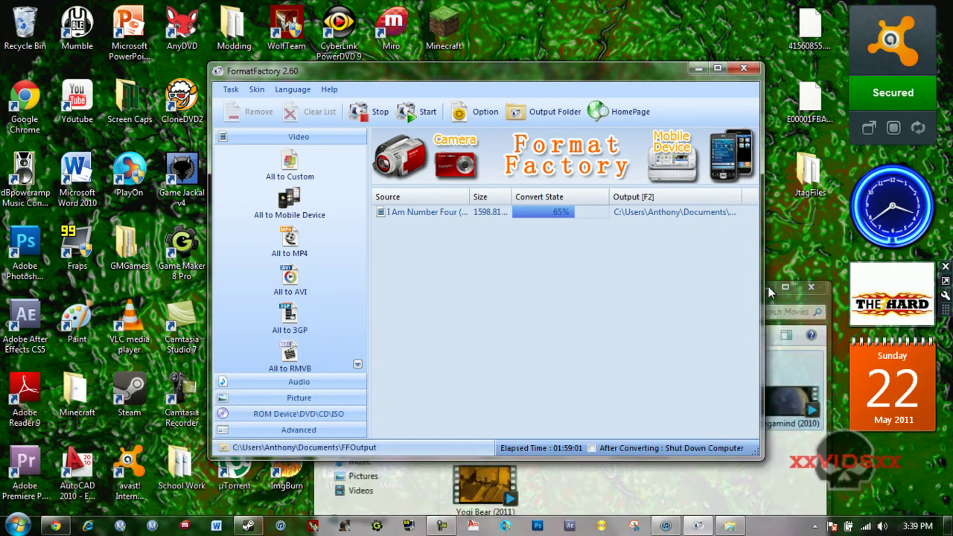
Start an All to MP4 conversion job and open the file selection for adding a single video
click(292, 238)
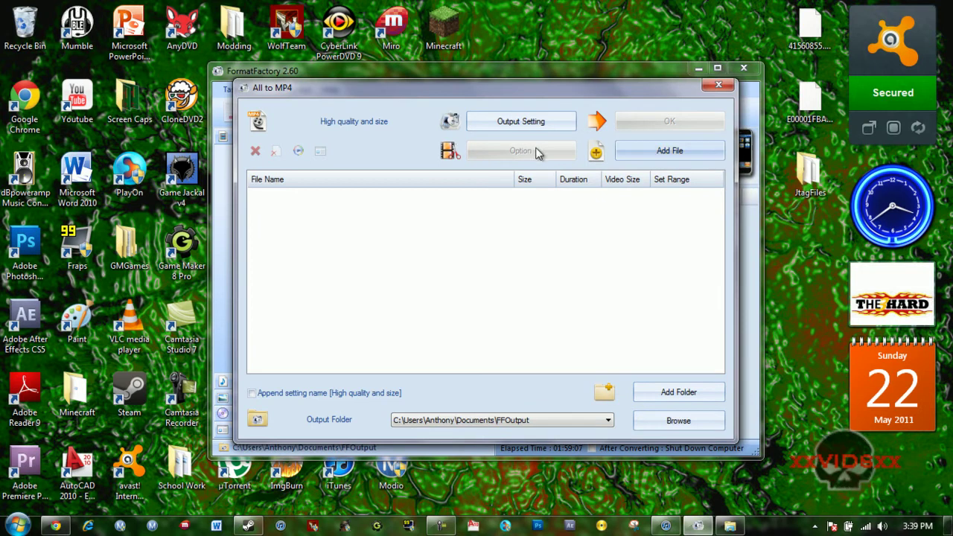
click(659, 396)
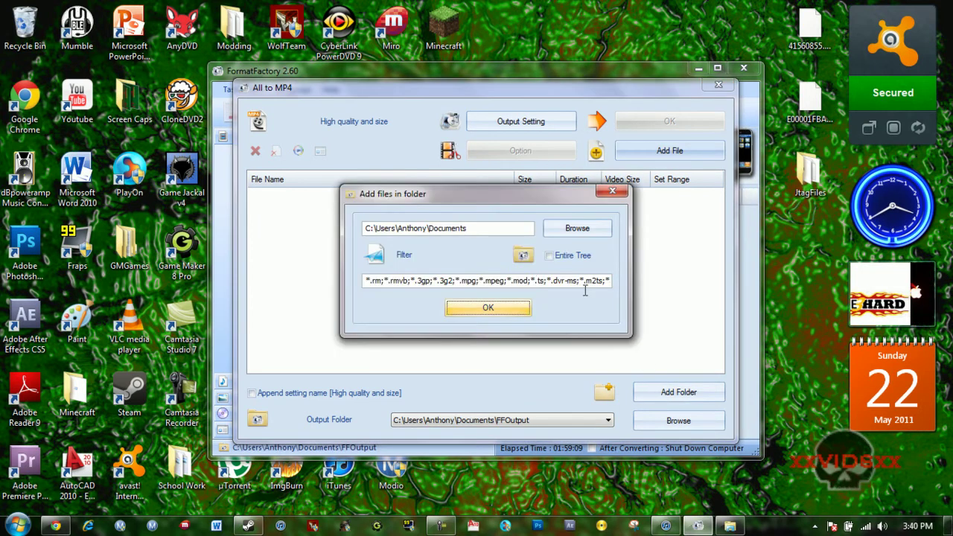
click(613, 193)
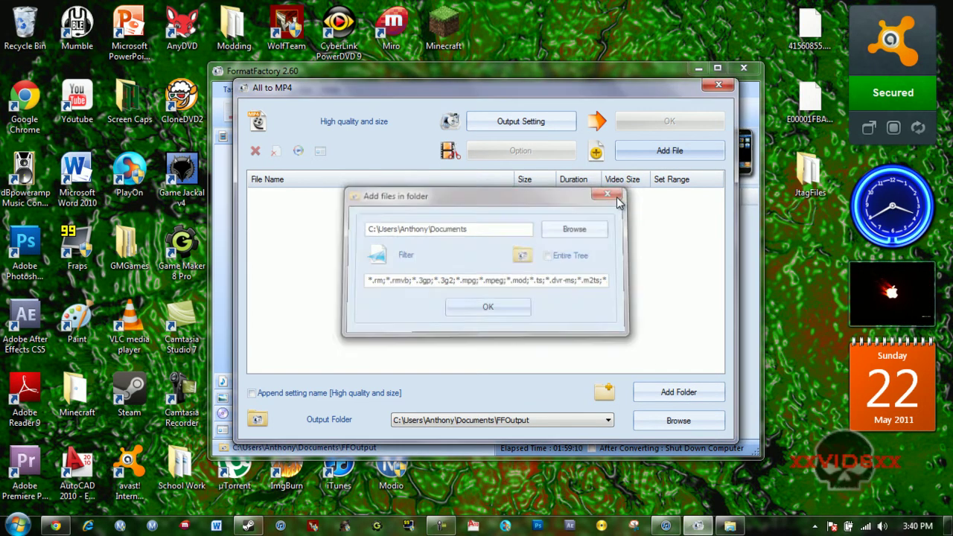
click(634, 152)
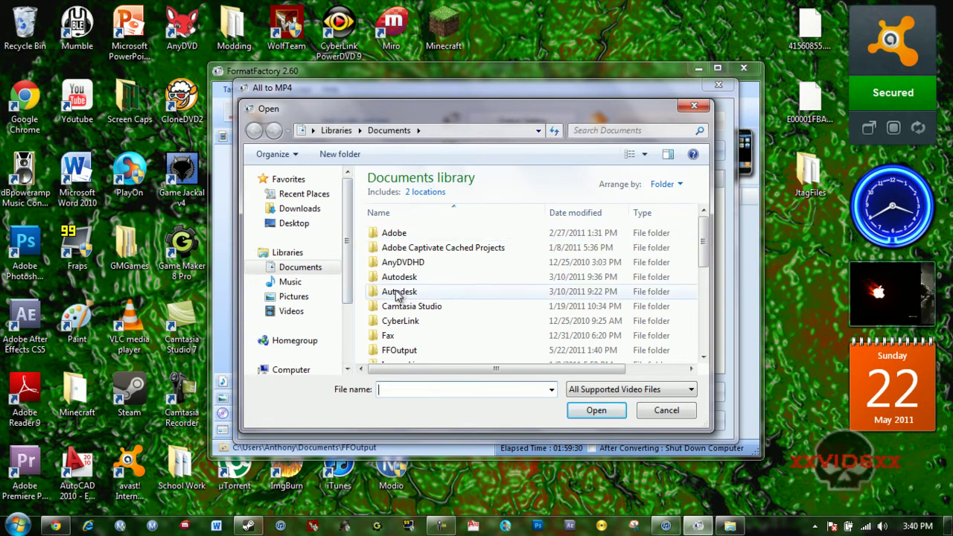
Add the Megamind (2010) video from the Movies folder on the Desktop to the MP4 conversion job
click(290, 311)
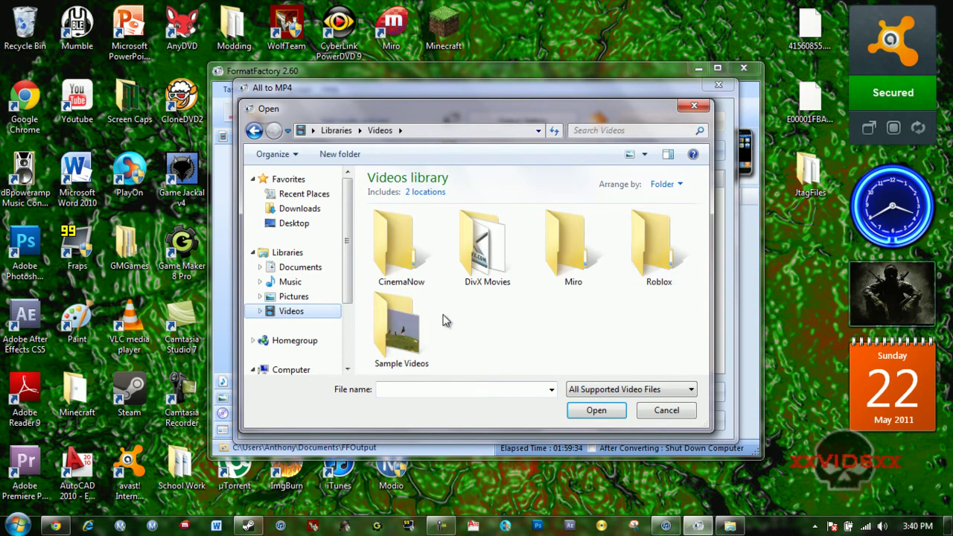
click(292, 224)
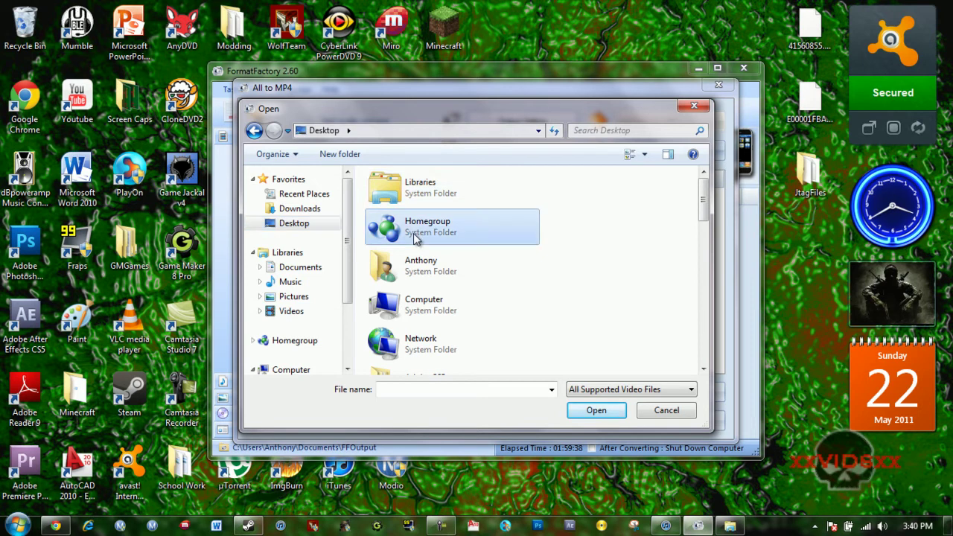
scroll(416, 237, down, 5)
scroll(432, 337, down, 2)
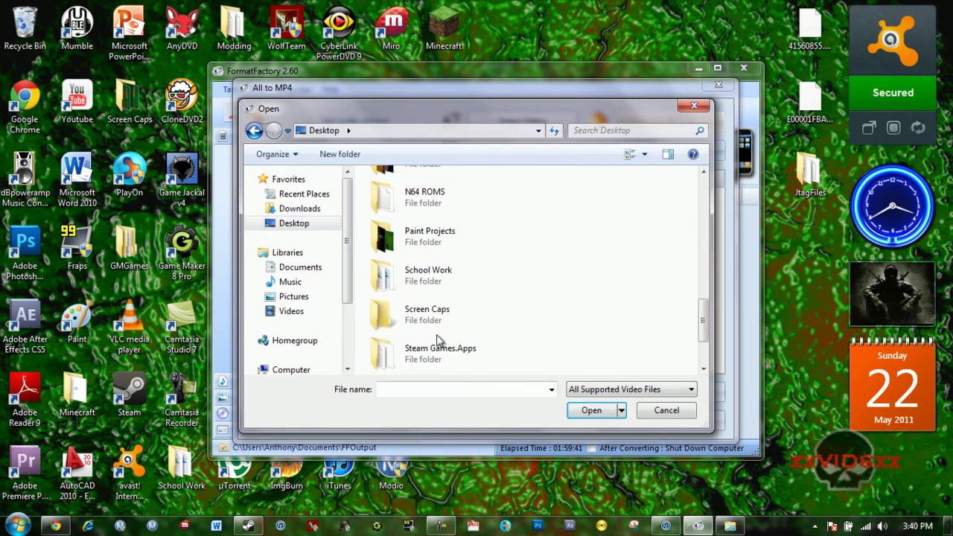
scroll(437, 341, up, 4)
scroll(436, 335, up, 6)
scroll(437, 333, down, 7)
scroll(437, 337, down, 2)
double_click(422, 198)
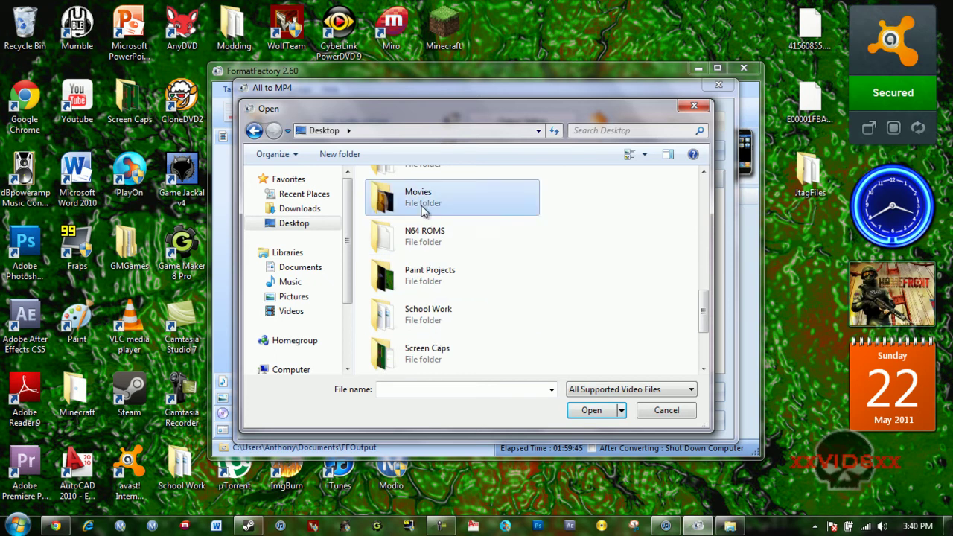
click(409, 321)
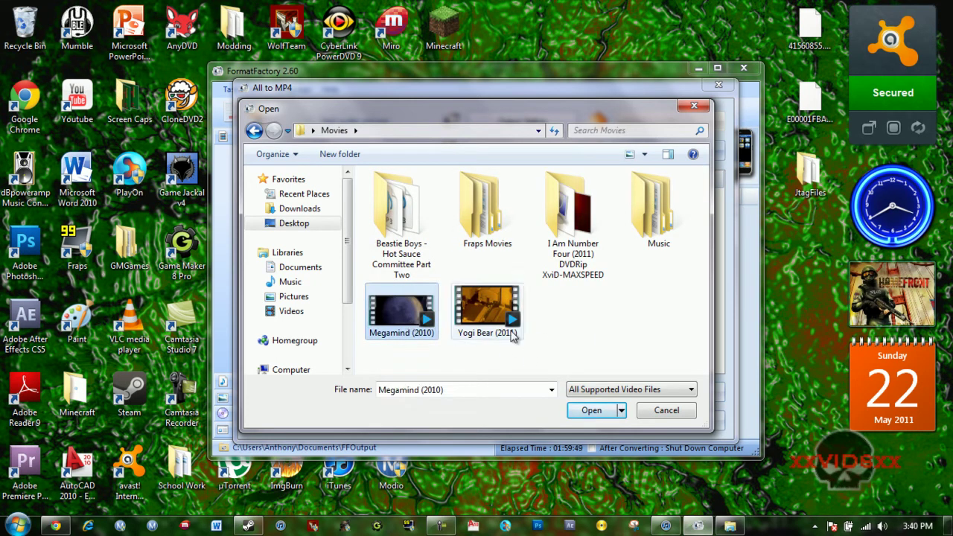
click(593, 411)
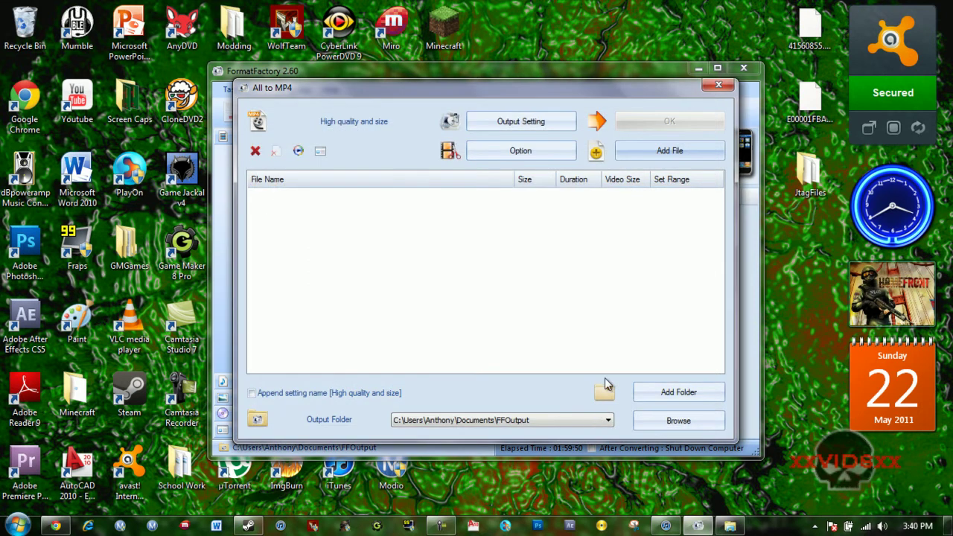
Accept the default clip options for Megamind (2010) and add its MP4 conversion to the task list
click(526, 151)
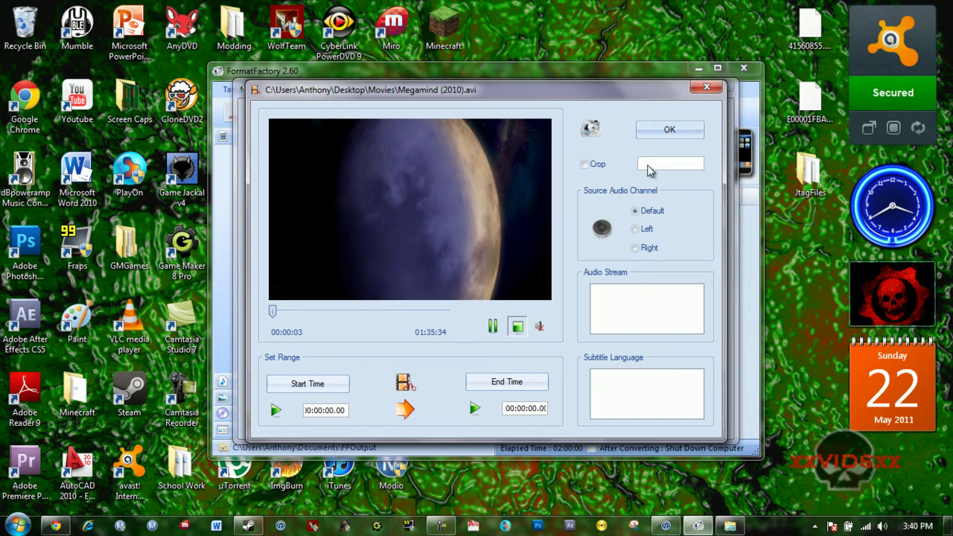
click(670, 132)
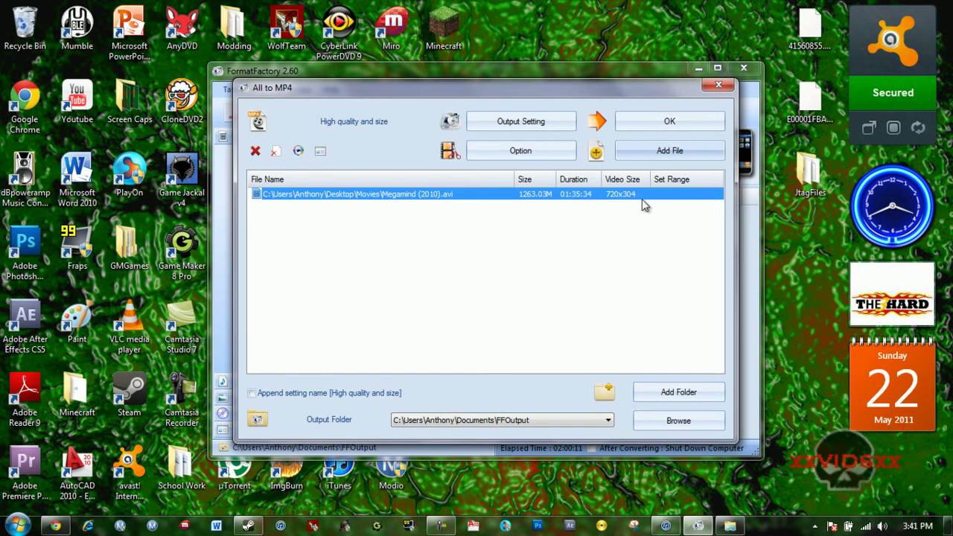
click(638, 122)
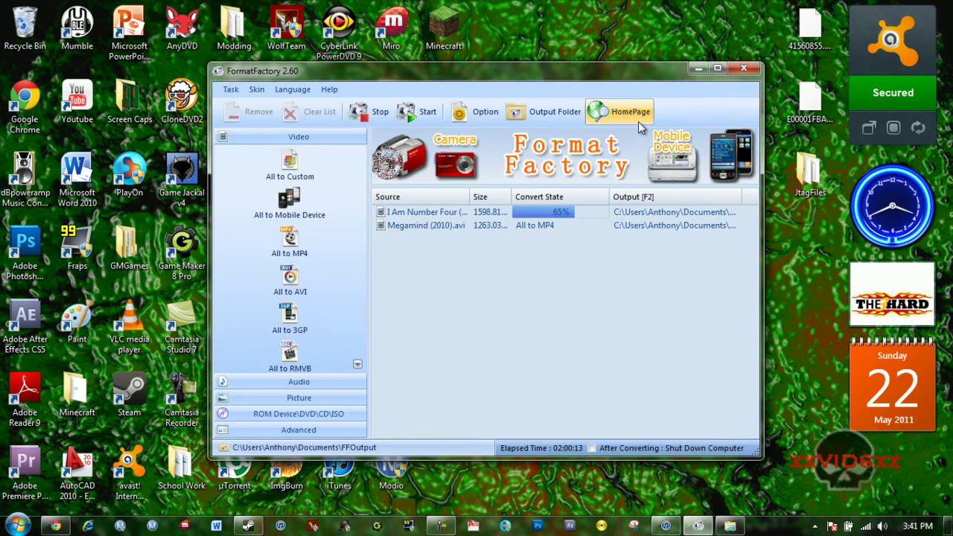
Examine the commands available for the queued Megamind (2010) task in the conversion list
click(495, 228)
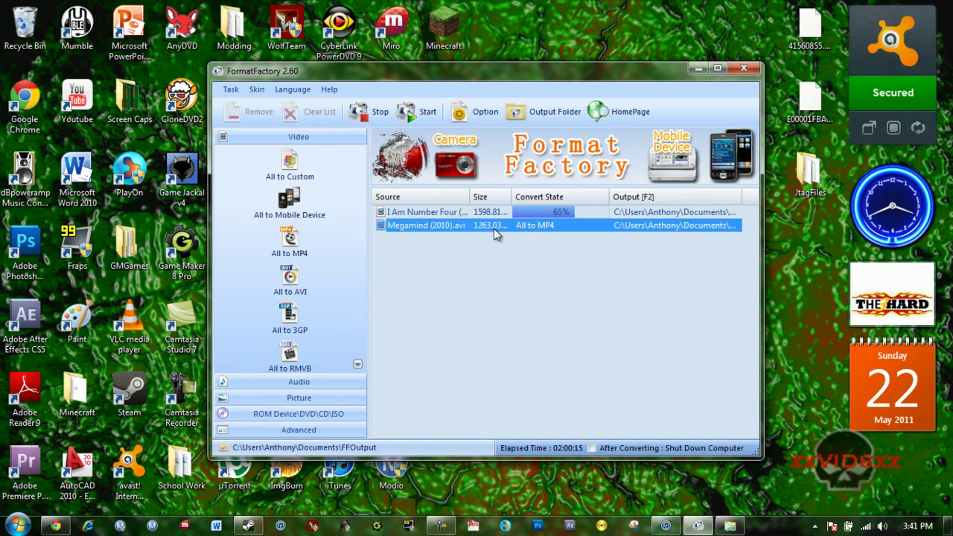
click(464, 212)
click(460, 226)
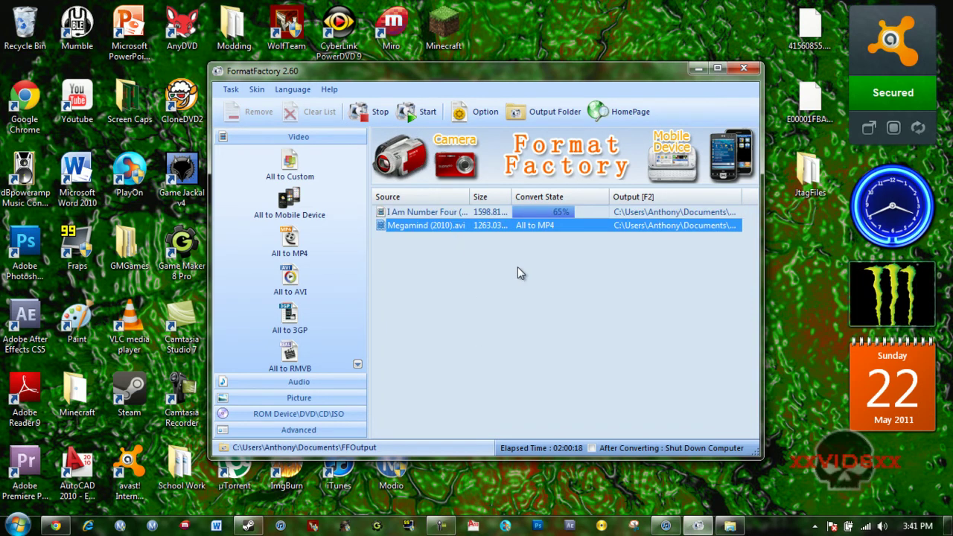
right_click(498, 229)
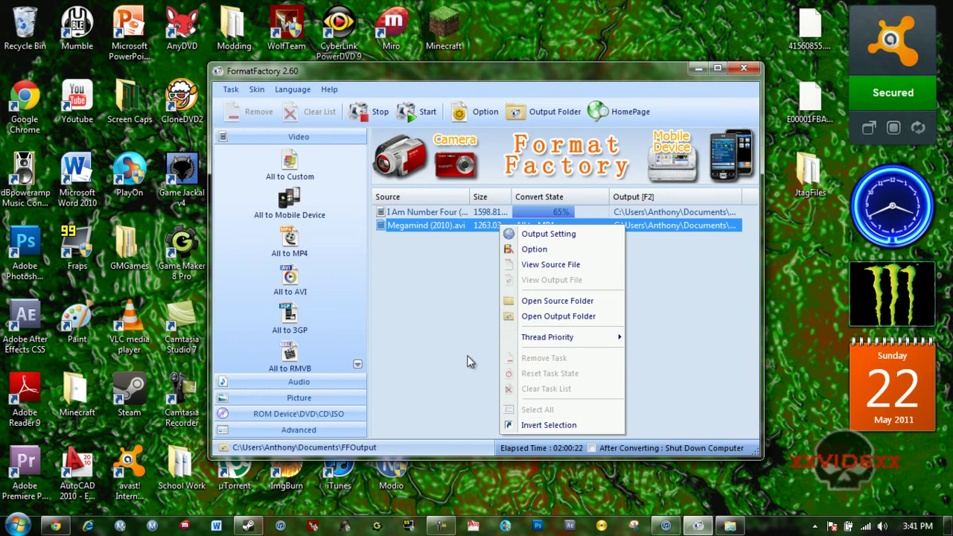
click(417, 290)
click(437, 227)
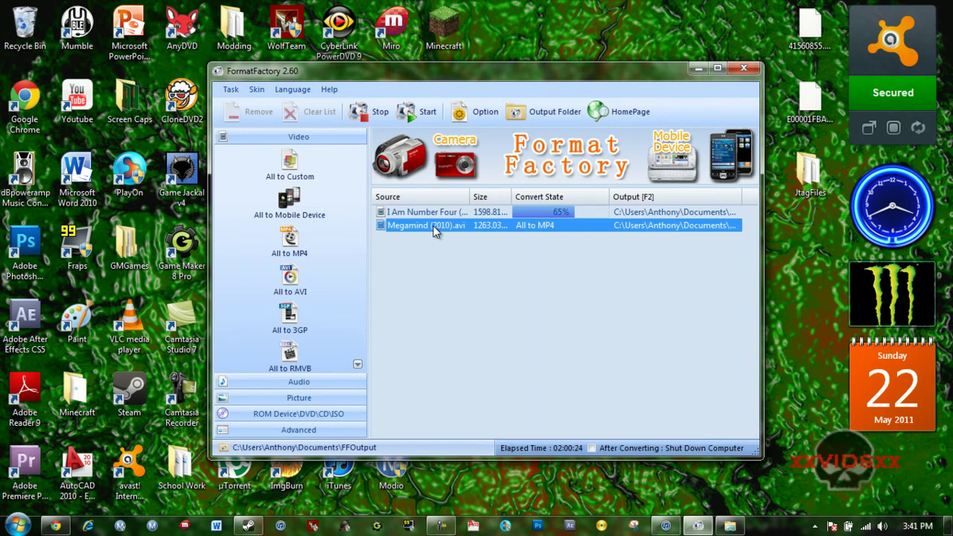
click(367, 112)
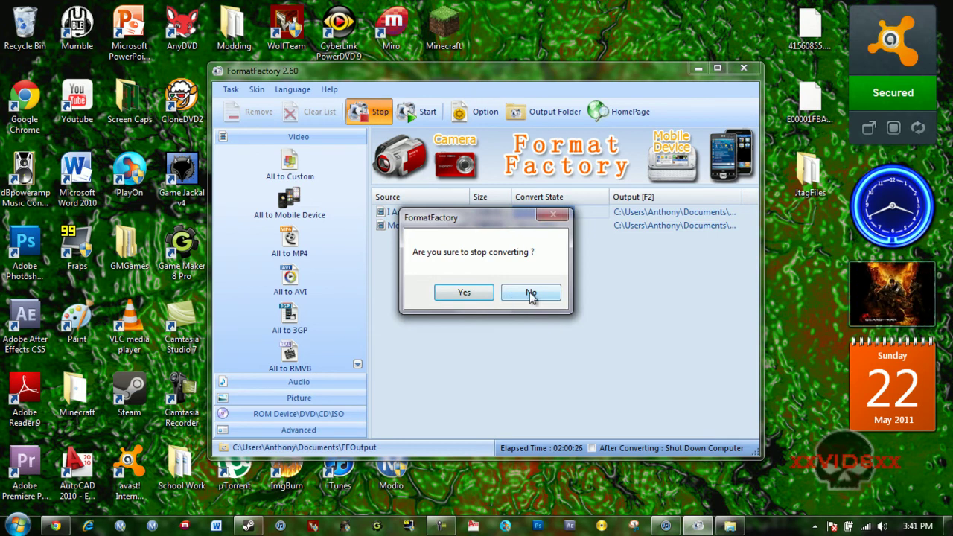
click(529, 292)
click(573, 225)
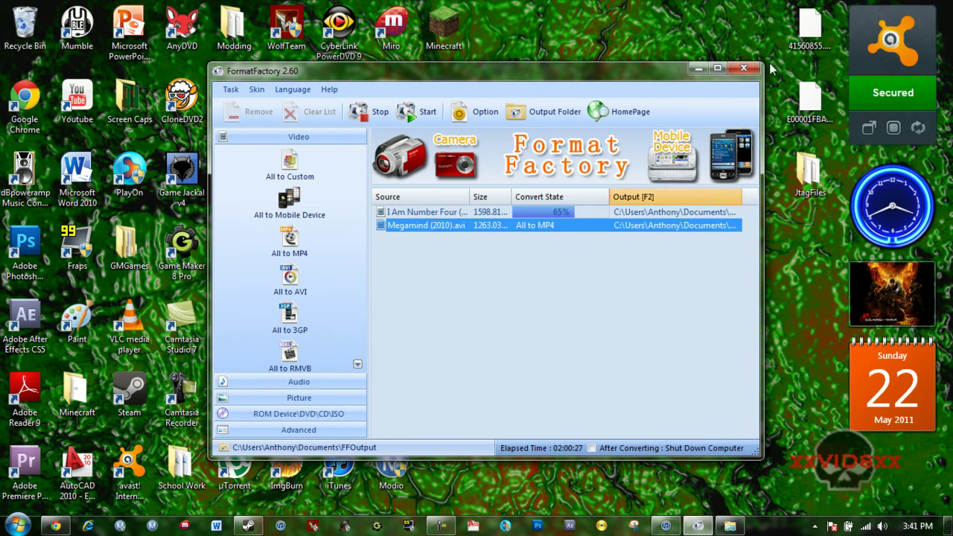
Create a desktop folder named "MP4 Output Movies" and place it in the icon column two rows below Format Factory's neighbour Paint Projects
click(696, 70)
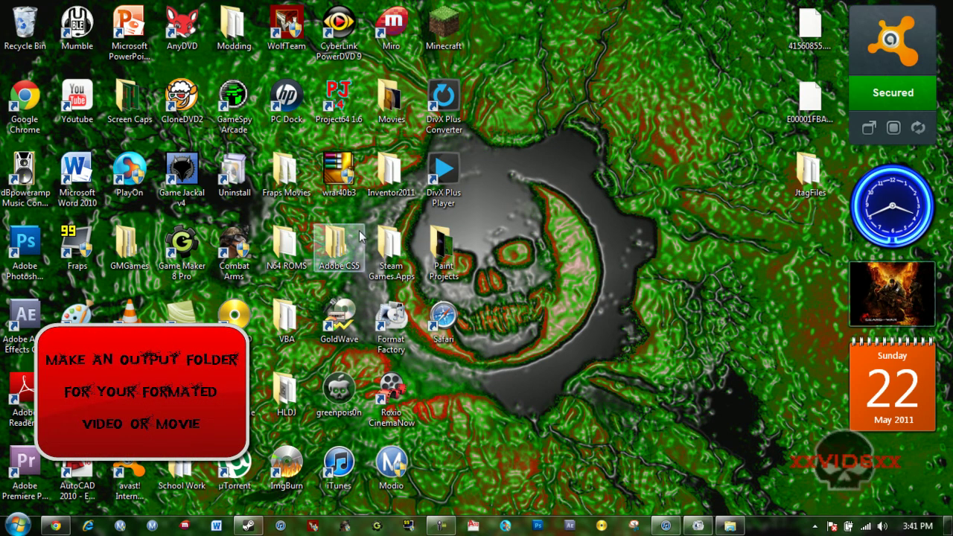
right_click(568, 200)
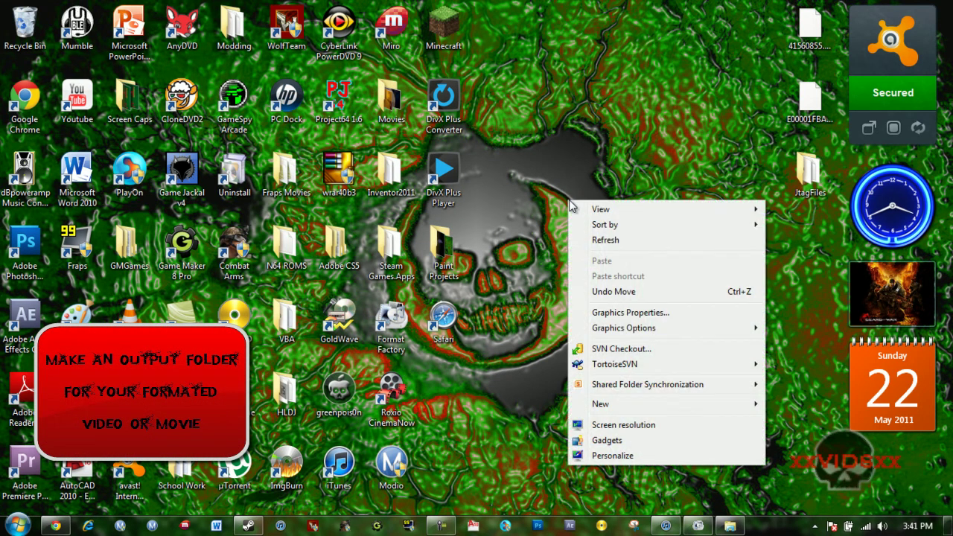
mouse_move(641, 408)
click(814, 230)
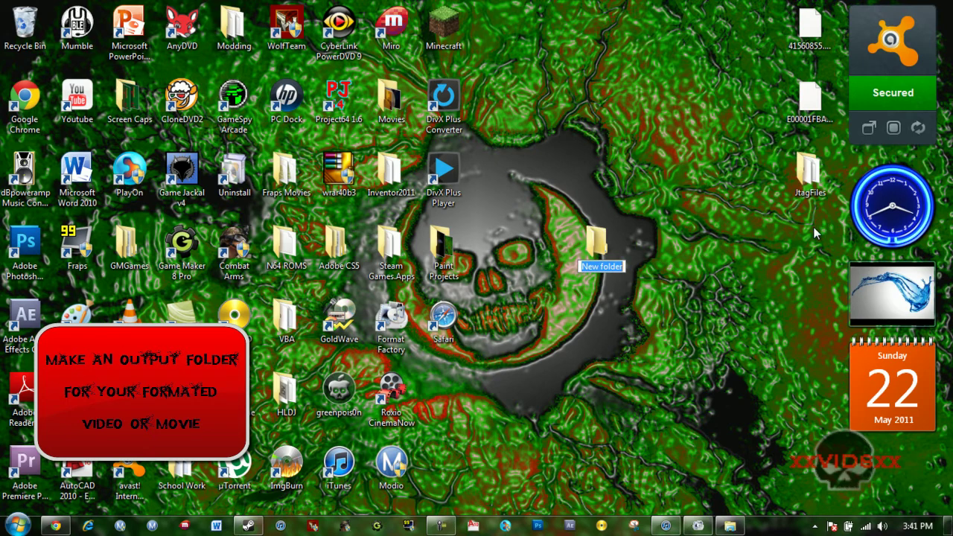
text(M)
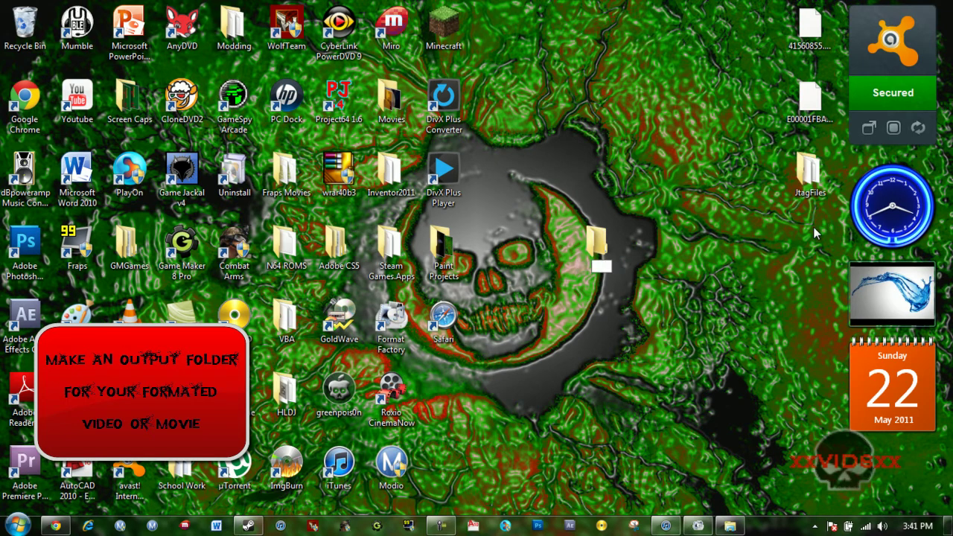
text(P4 Out)
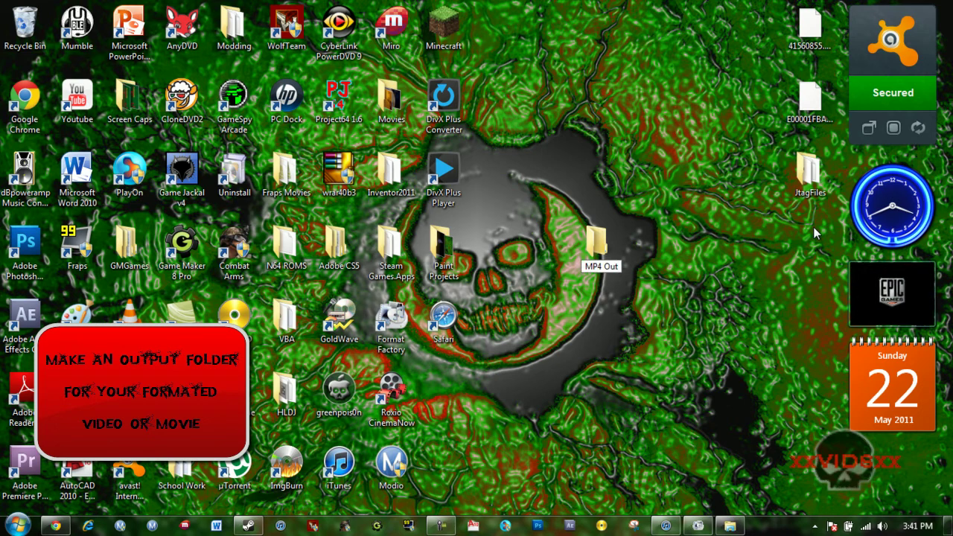
text(put Movies)
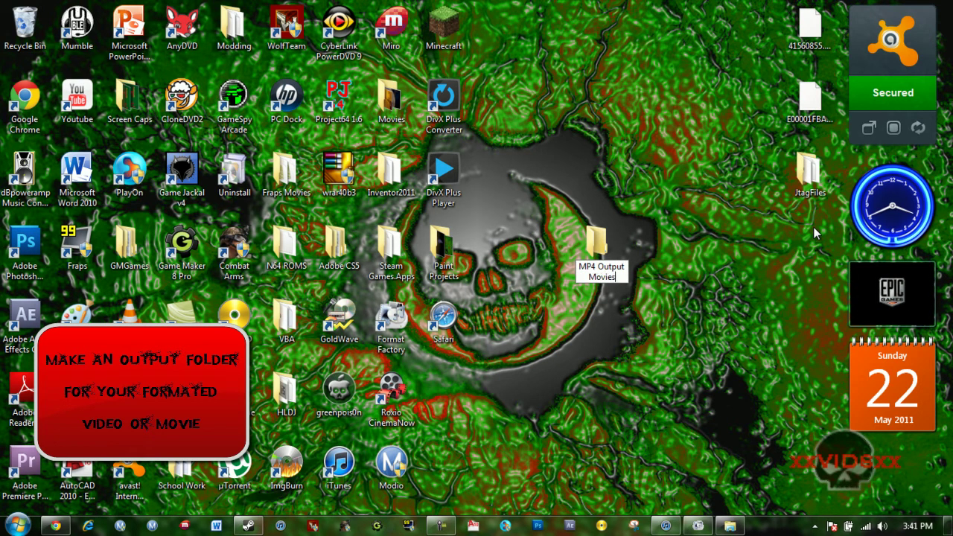
key(Return)
drag(600, 245, 449, 394)
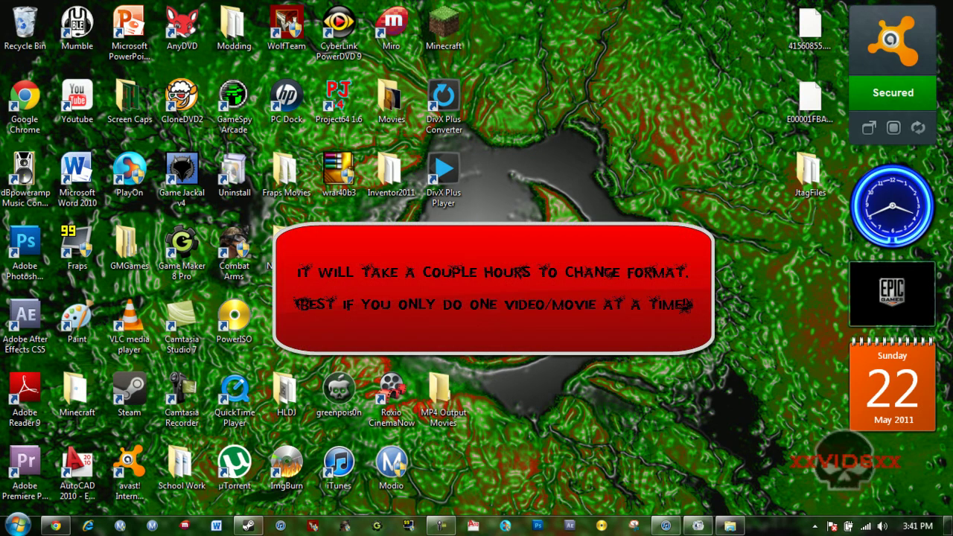
Check the conversion progress in FormatFactory and look inside the MP4 Output Movies folder on the desktop, leaving both windows out of view
click(698, 525)
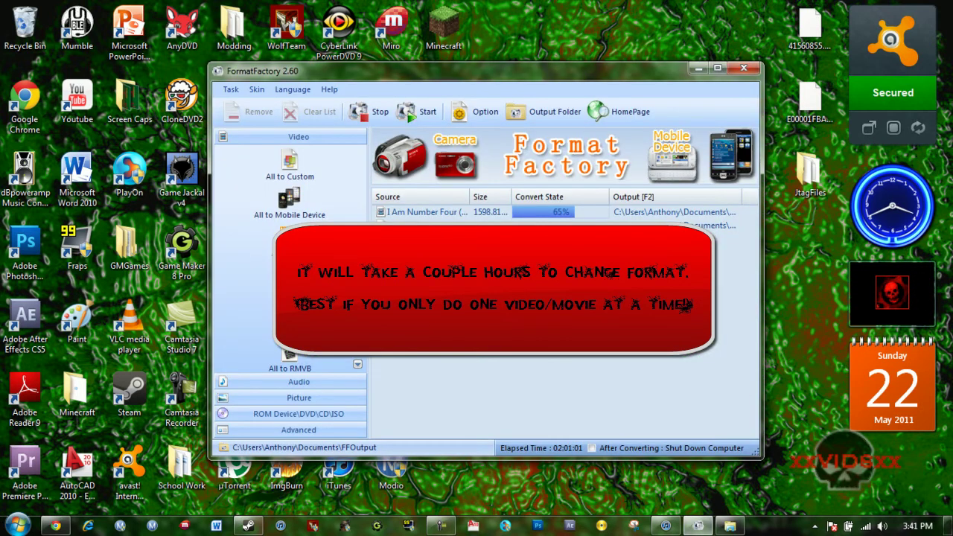
click(698, 69)
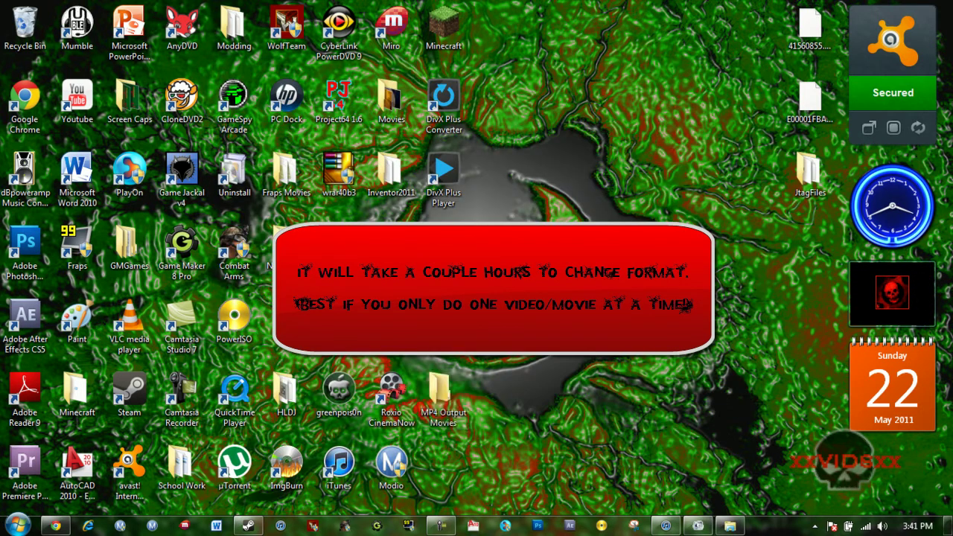
double_click(434, 394)
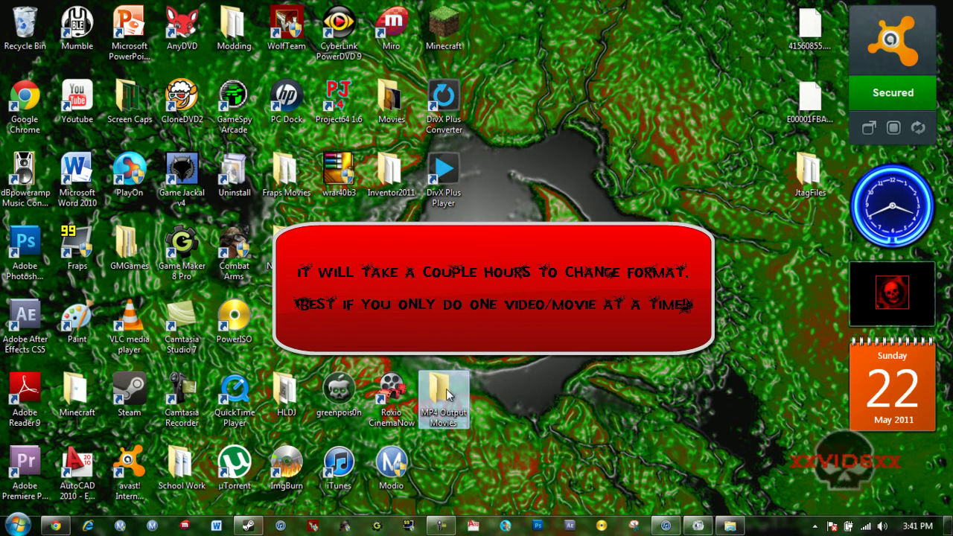
drag(590, 246, 513, 141)
click(829, 9)
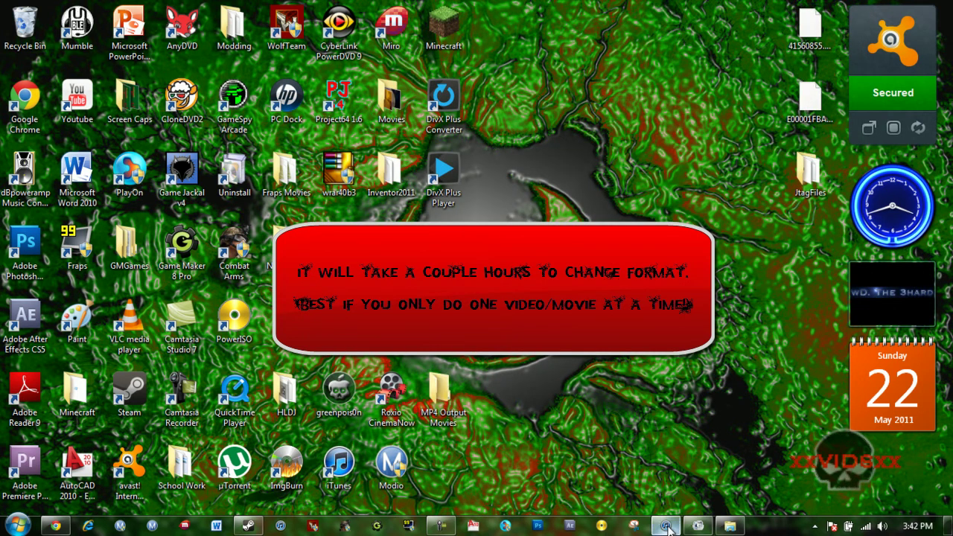
Preview the open Movies folder window
mouse_move(732, 525)
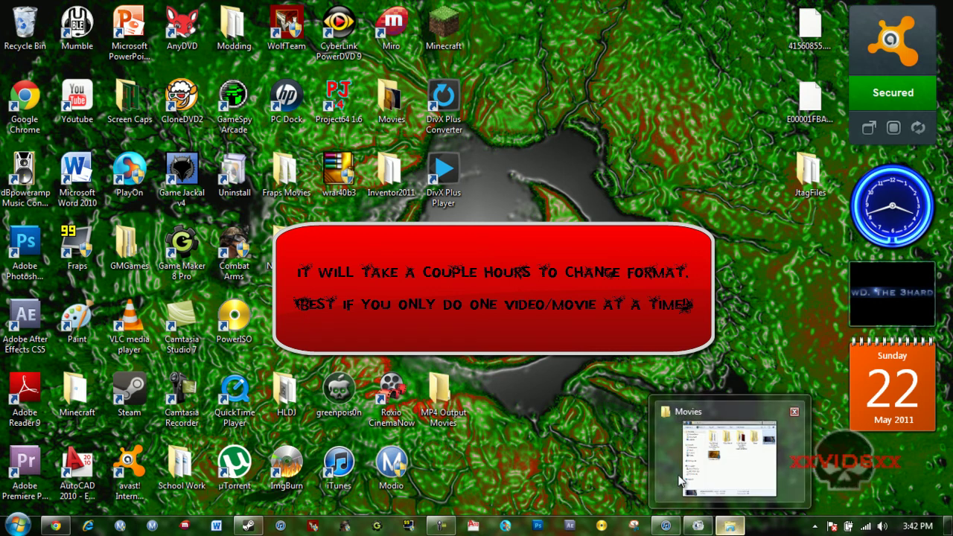
mouse_move(679, 480)
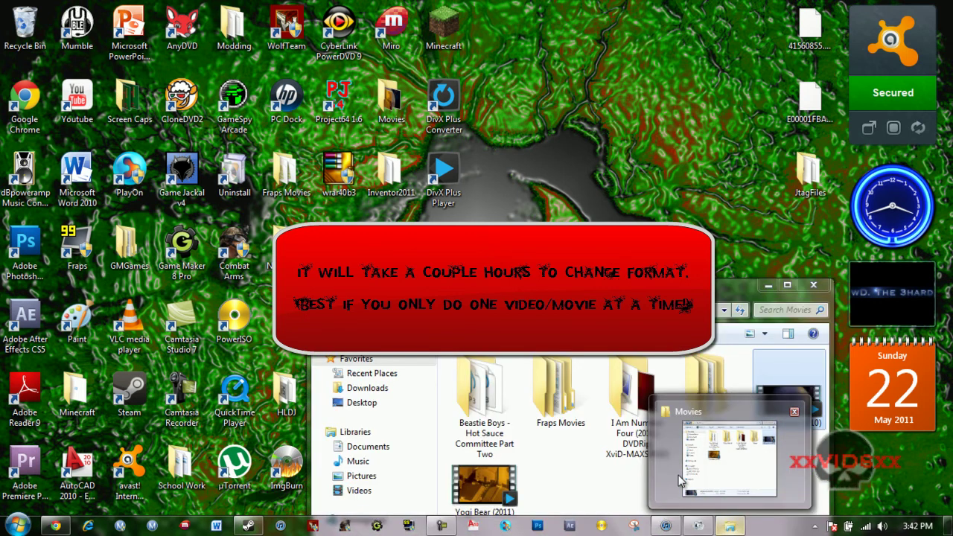